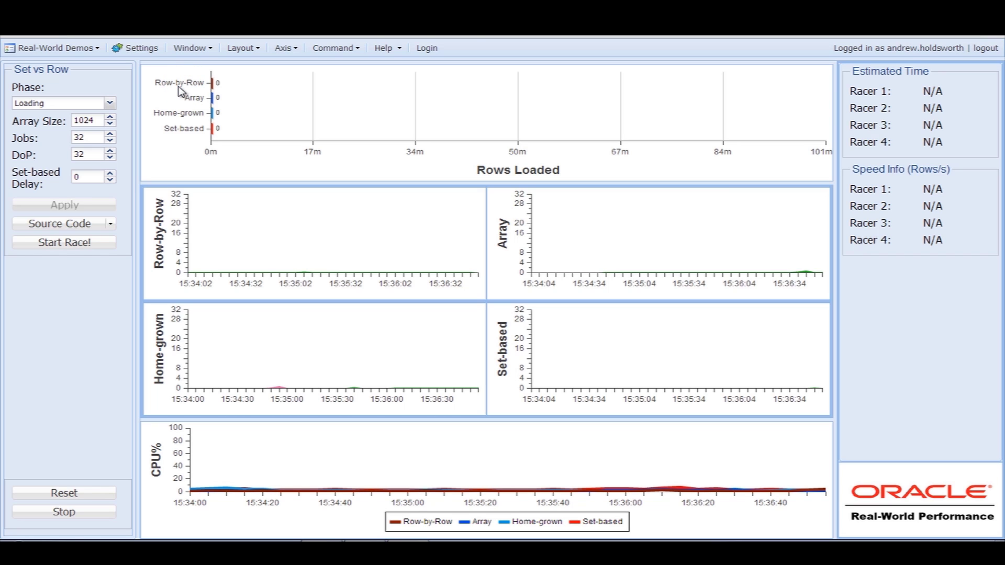
left_click(185, 96)
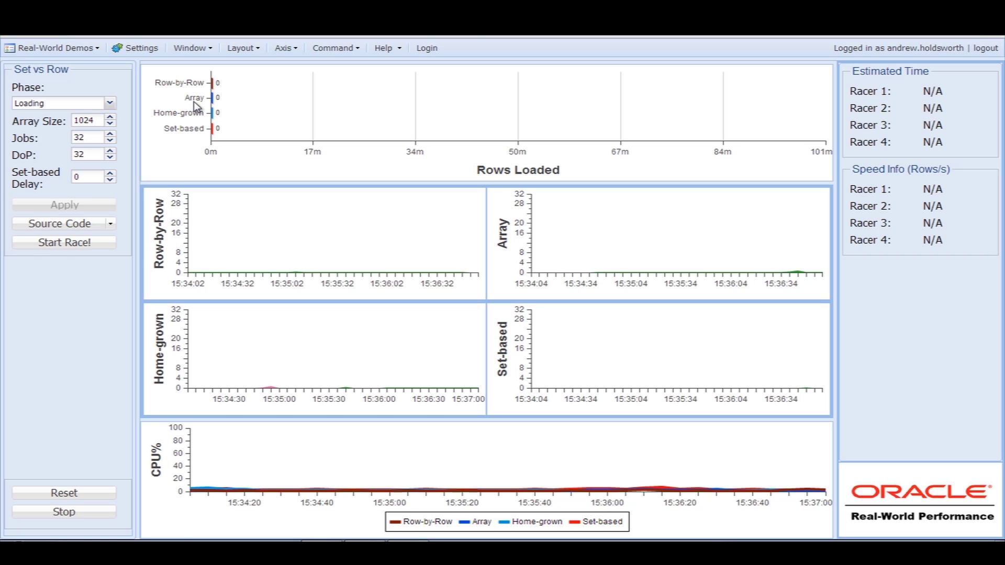
left_click(191, 116)
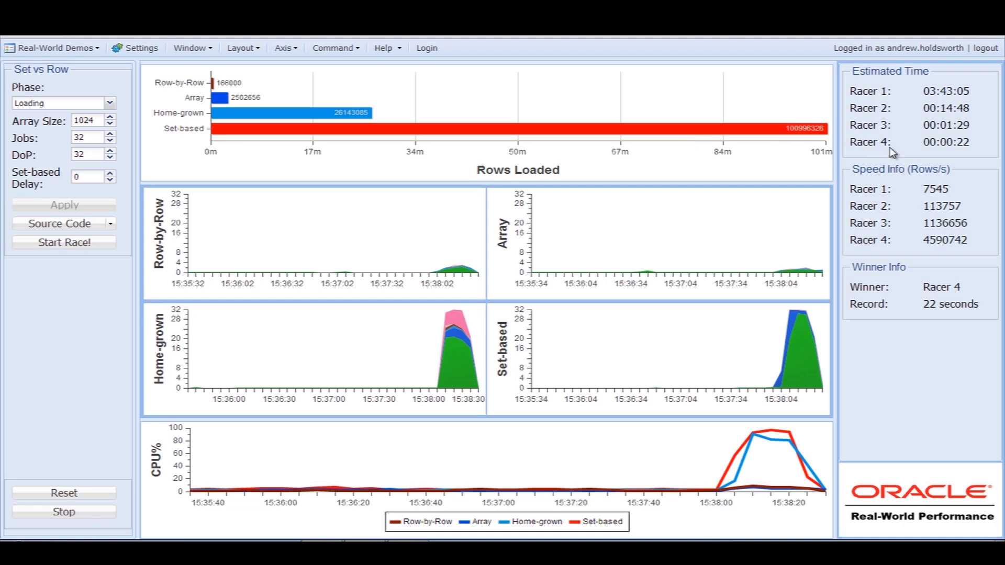
left_click(955, 142)
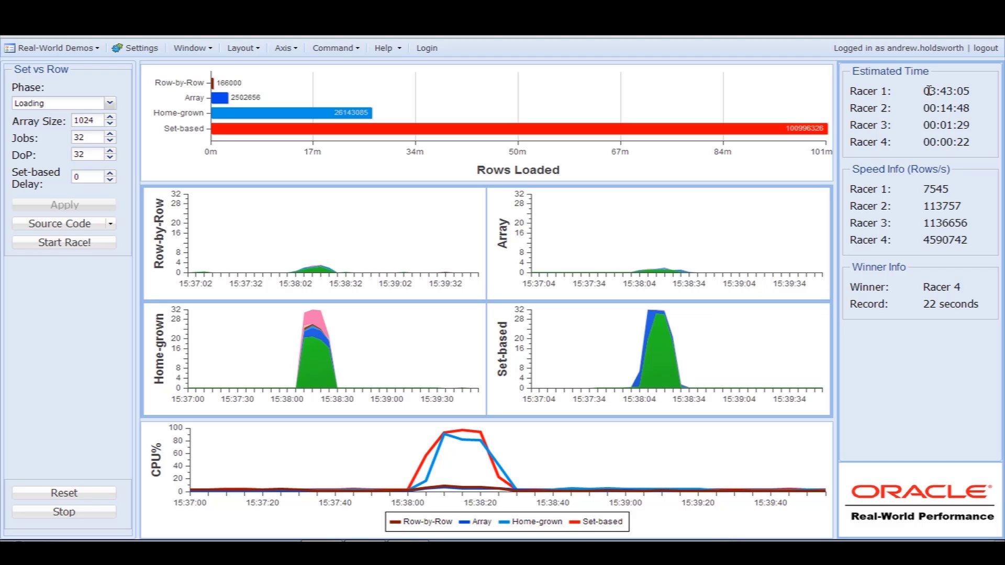
- Expand the Source Code list showing Row-by-Row, Array, Home-grown and Set-based techniques
left_click(112, 227)
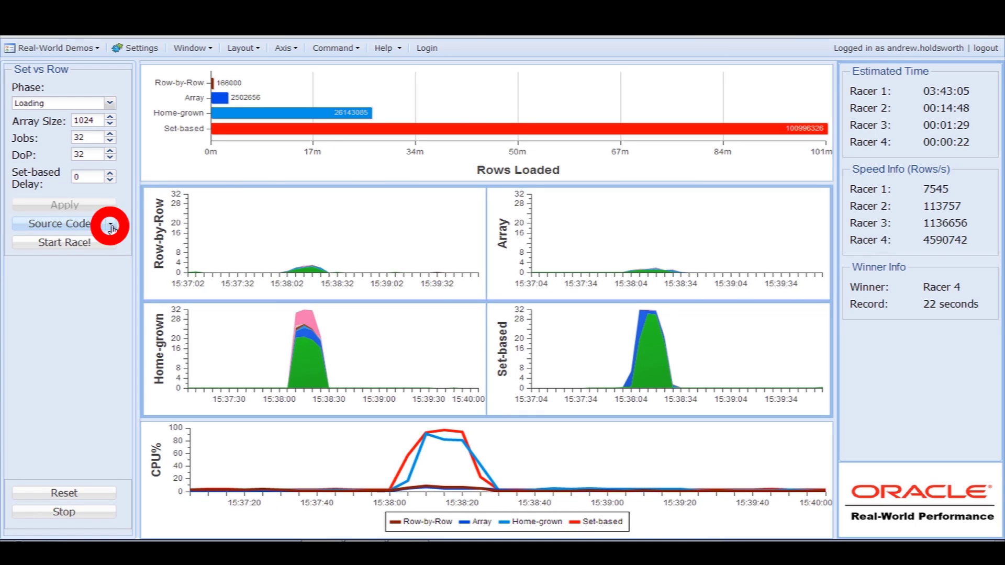
left_click(112, 227)
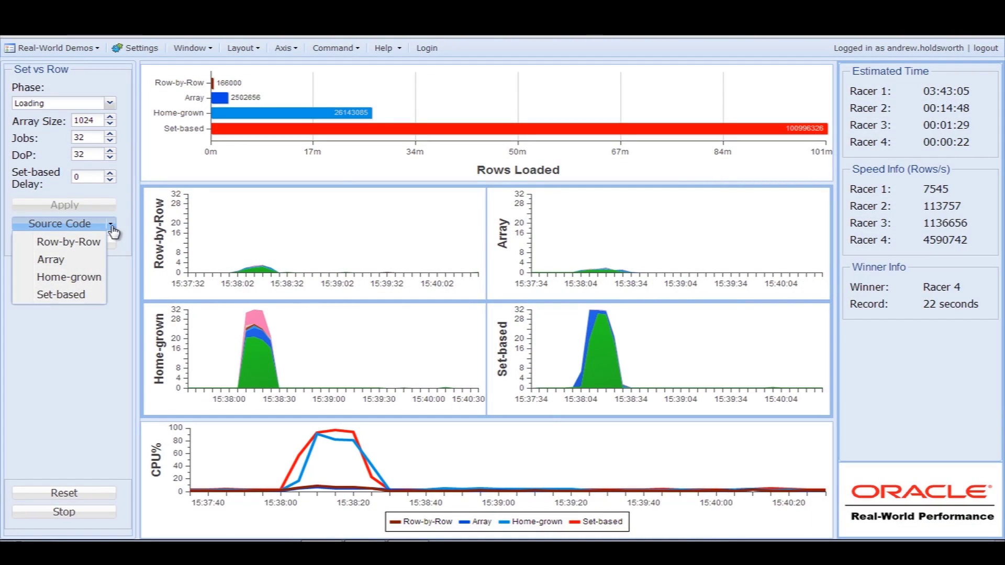
- Review the Row-by-Row loading source code, then dismiss it back to the race results
left_click(86, 243)
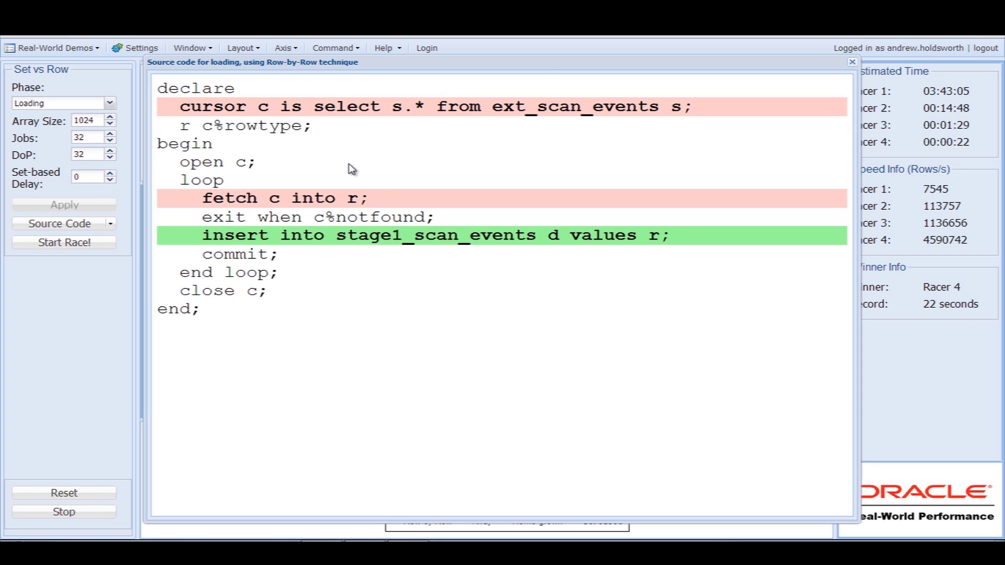
left_click(851, 63)
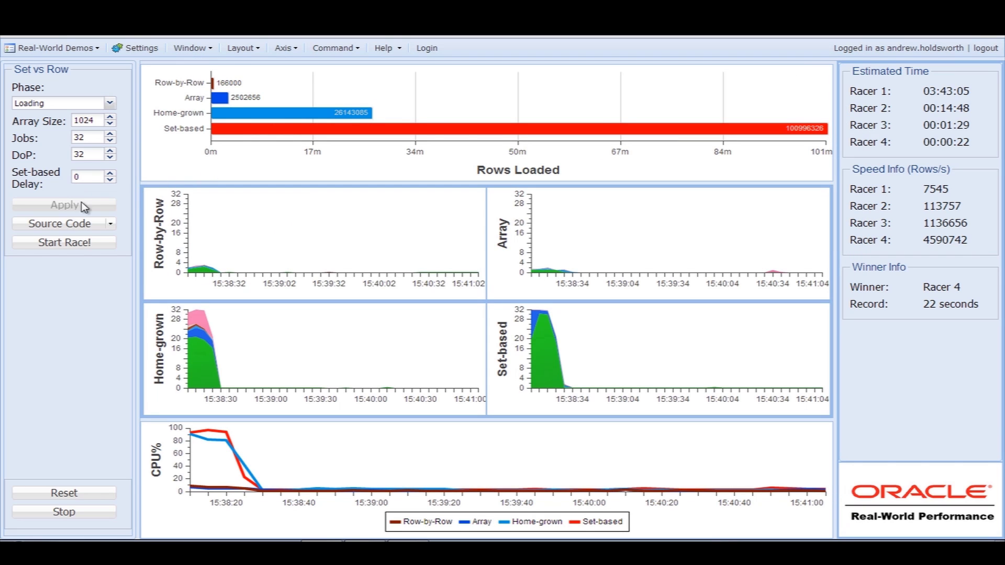
left_click(111, 225)
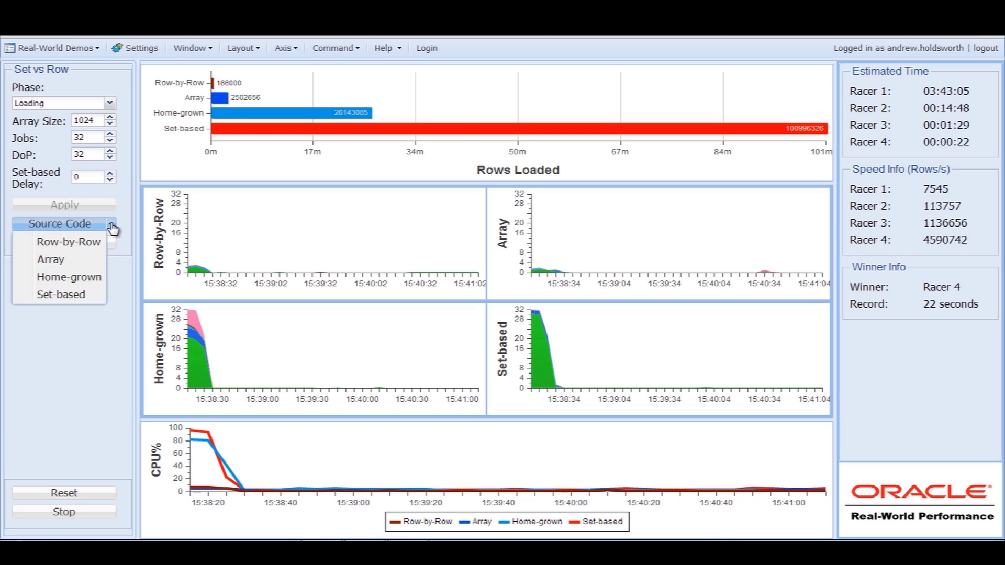
- Review the Array loading code with its bulk collect fetch and forall insert, then close it
left_click(76, 266)
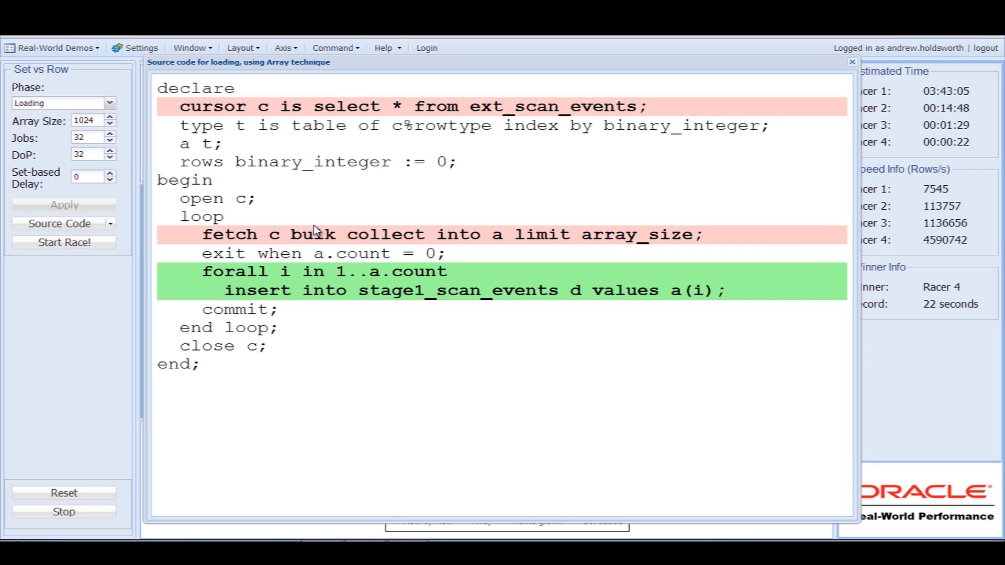
left_click(853, 63)
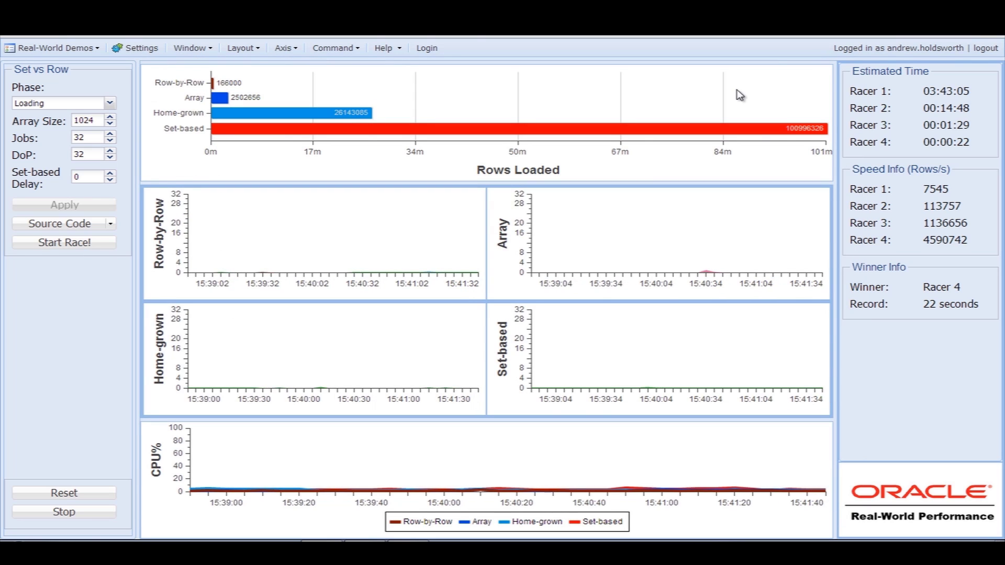
- Review the Home-grown loading code with per-file external table location changes, then close it
left_click(111, 227)
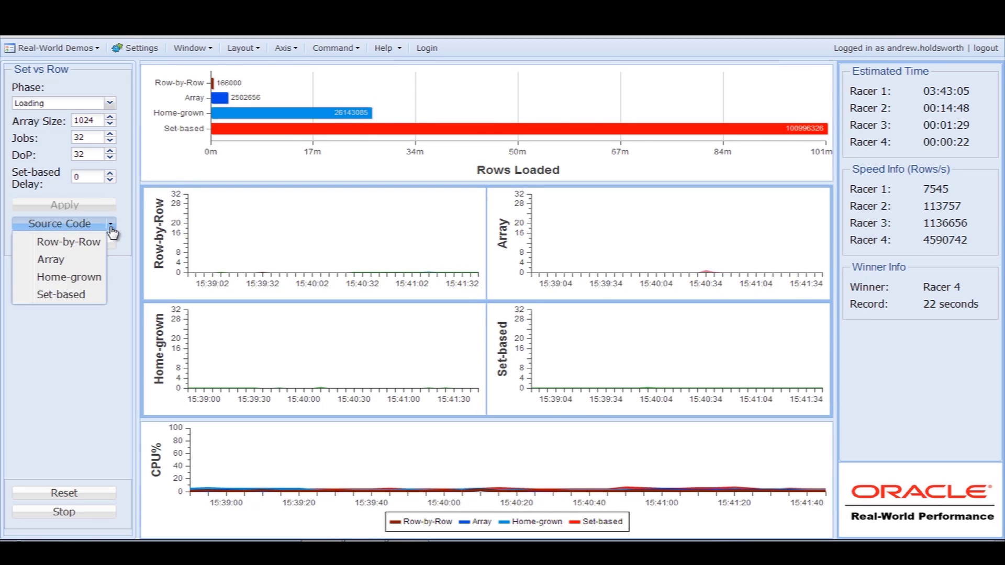
left_click(89, 278)
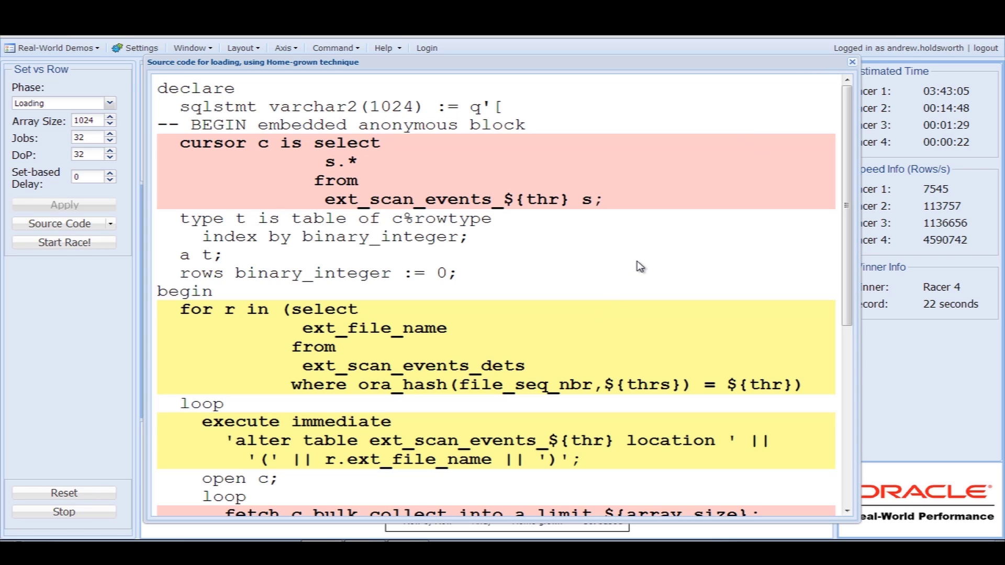
left_click(852, 64)
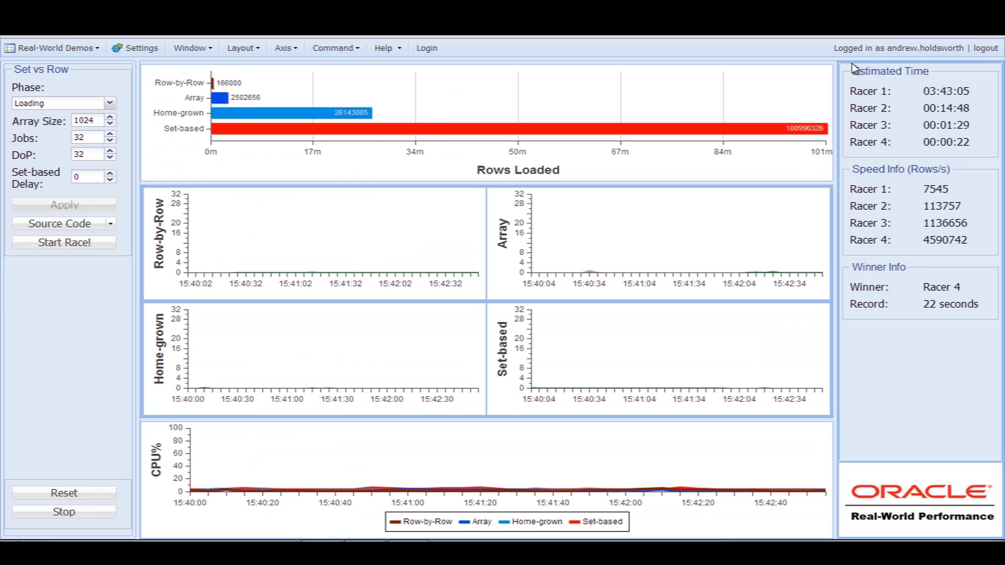
- Display the Set-based code: one parallel APPEND insert-select from ext_scan_events, then commit
left_click(111, 231)
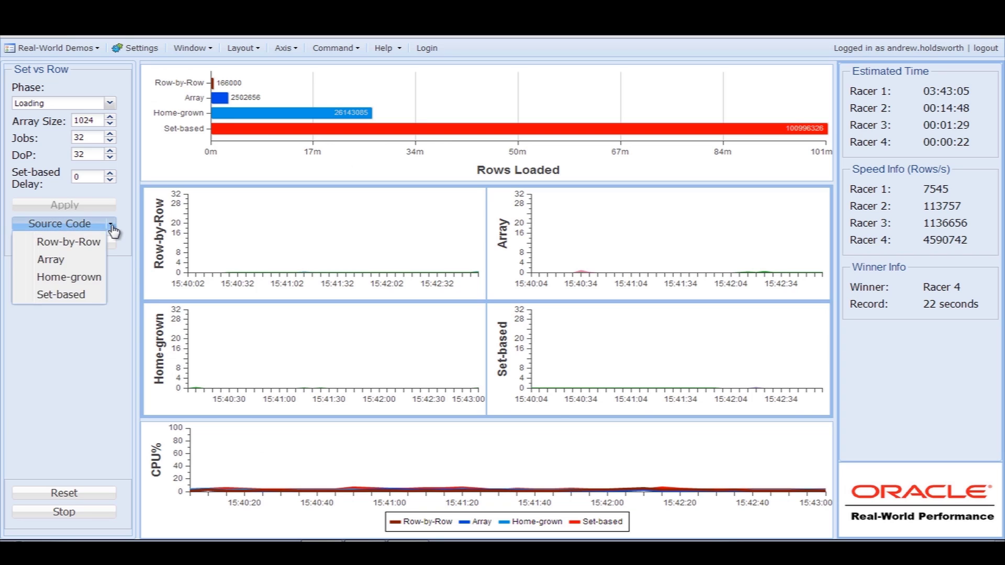
left_click(86, 295)
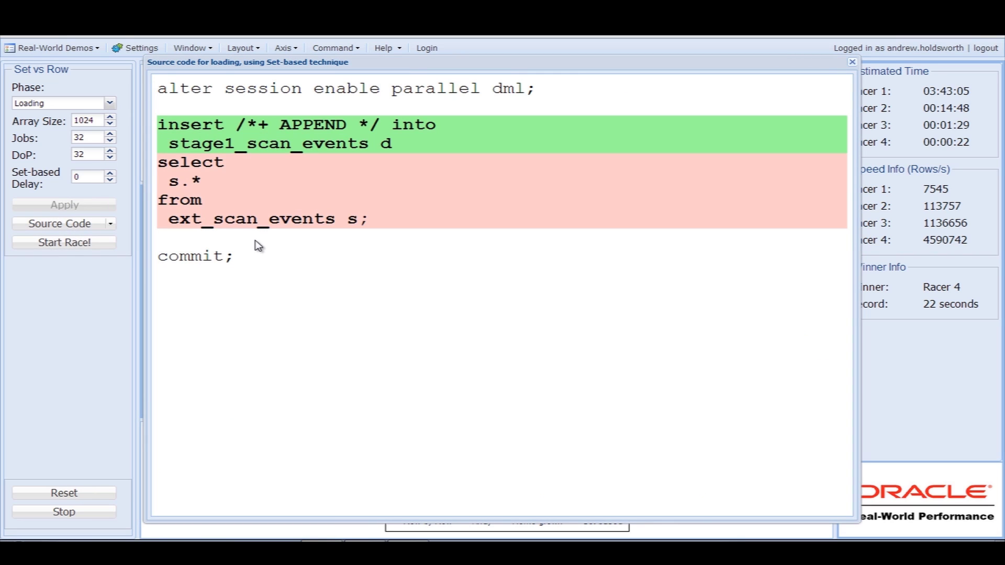